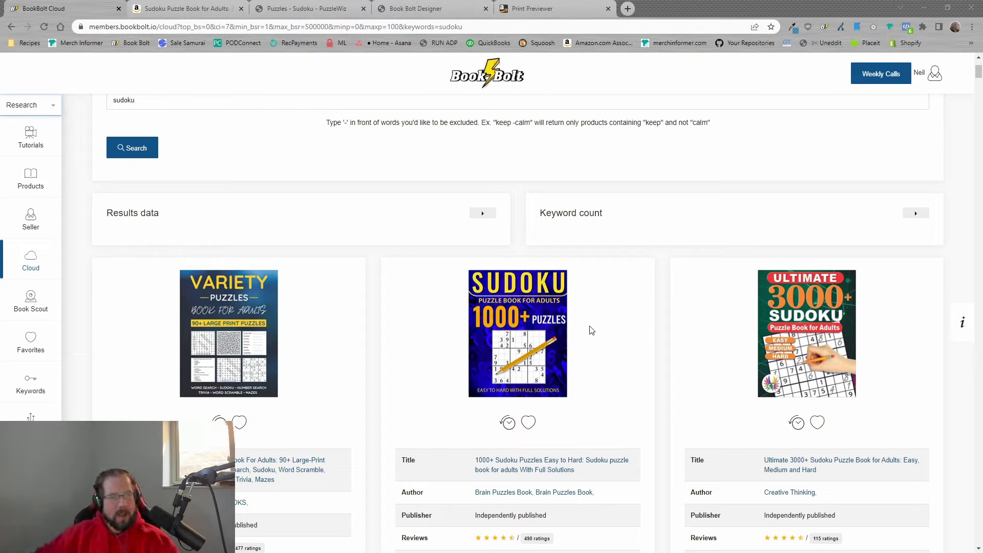
{"action": "scroll", "coordinate": [591, 328], "scroll_direction": "down", "scroll_amount": 1}
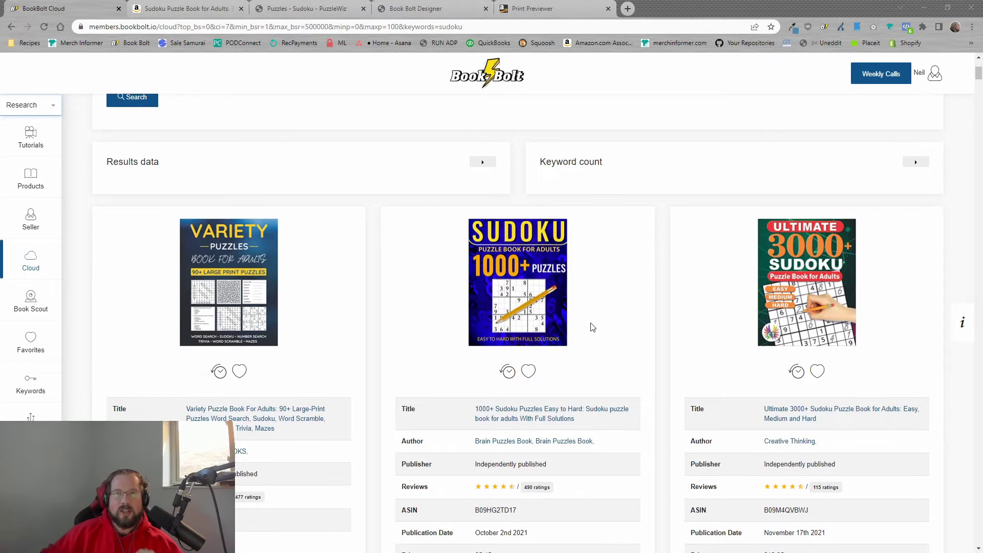
{"action": "scroll", "coordinate": [592, 327], "scroll_direction": "down", "scroll_amount": 1}
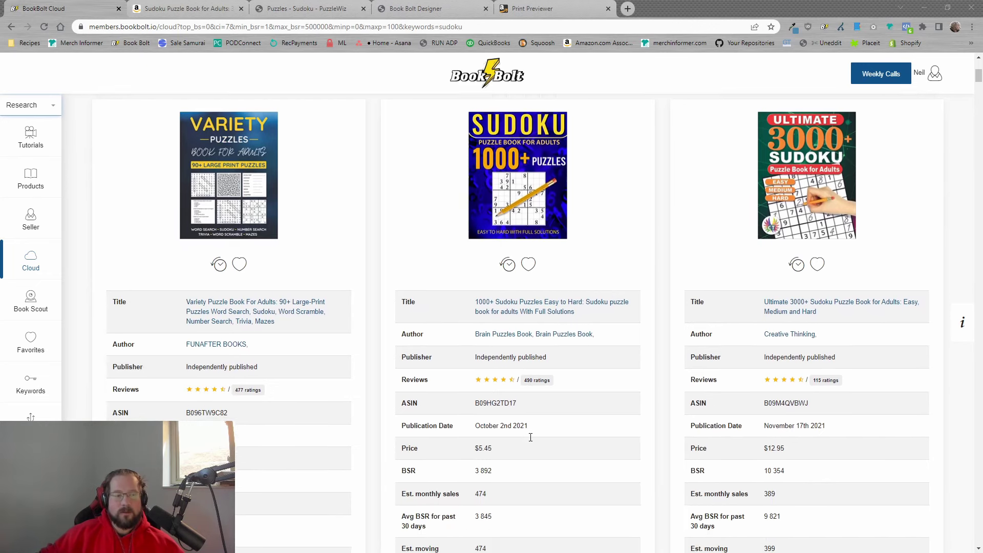
{"action": "scroll", "coordinate": [529, 438], "scroll_direction": "down", "scroll_amount": 3}
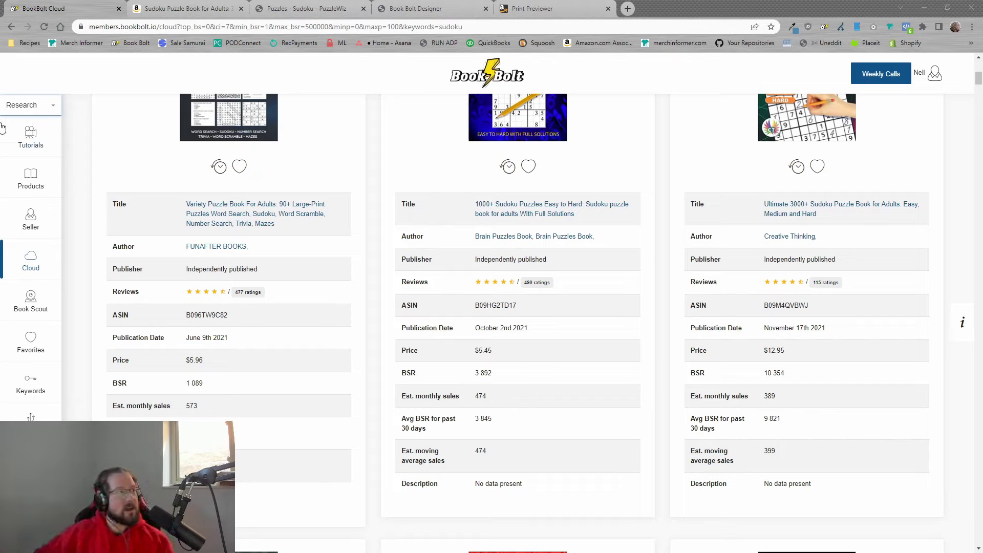
Switch Book Bolt's sidebar to Create and go to the PuzzleWiz Sudoku generator (6x9, 80 pages).
{"action": "left_click", "coordinate": [34, 107]}
{"action": "left_click", "coordinate": [17, 159]}
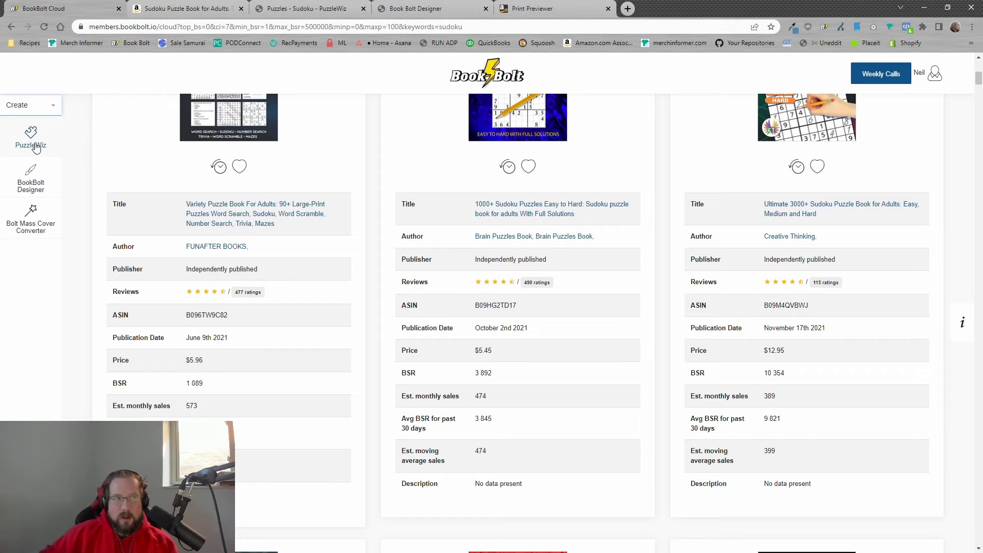
{"action": "left_click", "coordinate": [299, 9]}
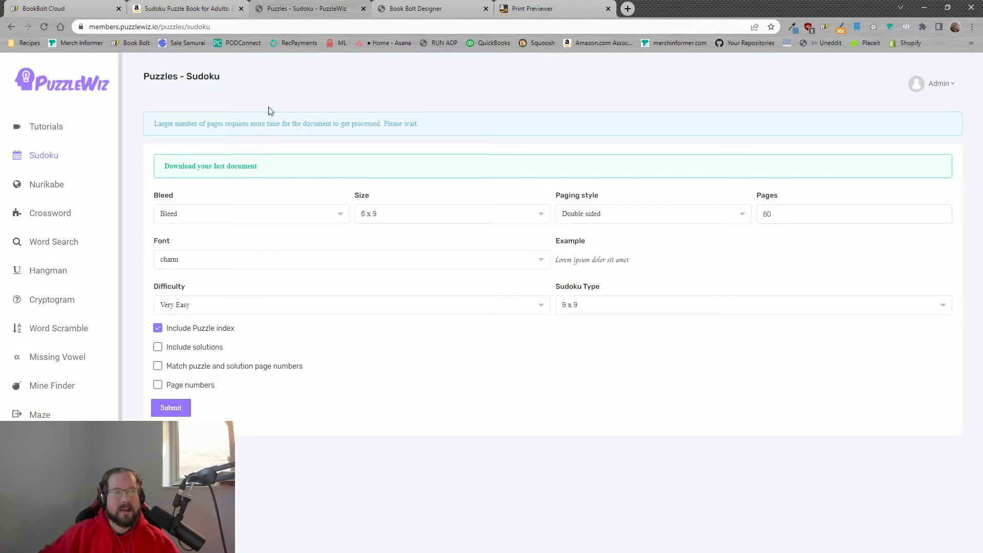
Download the last generated sudoku document and open the 80-page PDF in Chrome.
{"action": "left_click", "coordinate": [226, 166]}
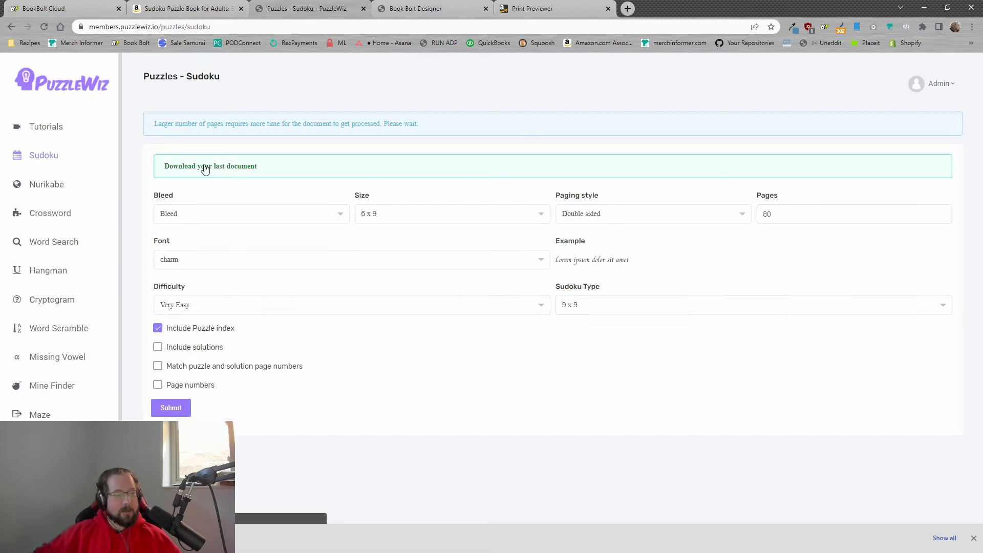
{"action": "left_click", "coordinate": [281, 518]}
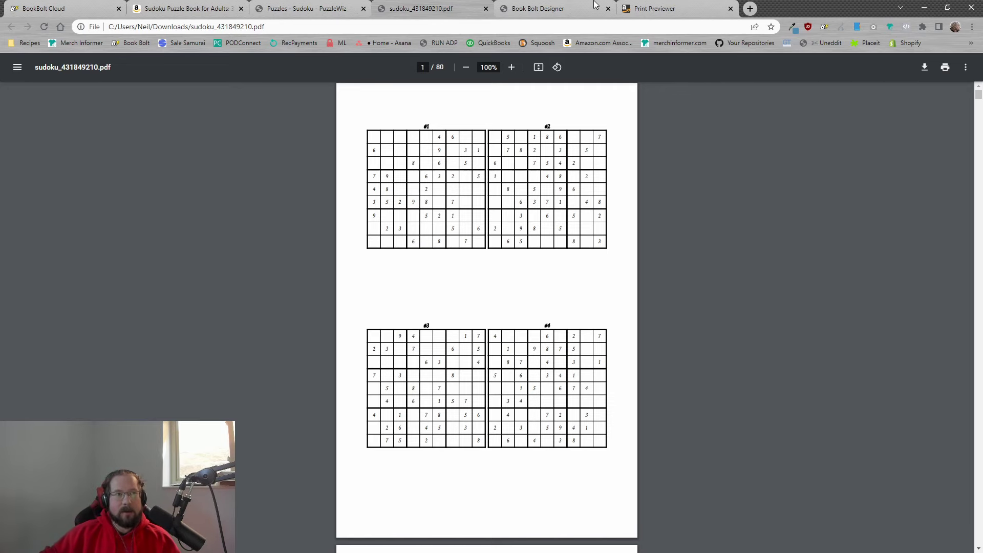
Switch to the Book Bolt Designer tab showing the 'Sudoku Puzzle Book for Adults – 3000 Puzzles' cover.
{"action": "left_click", "coordinate": [538, 9]}
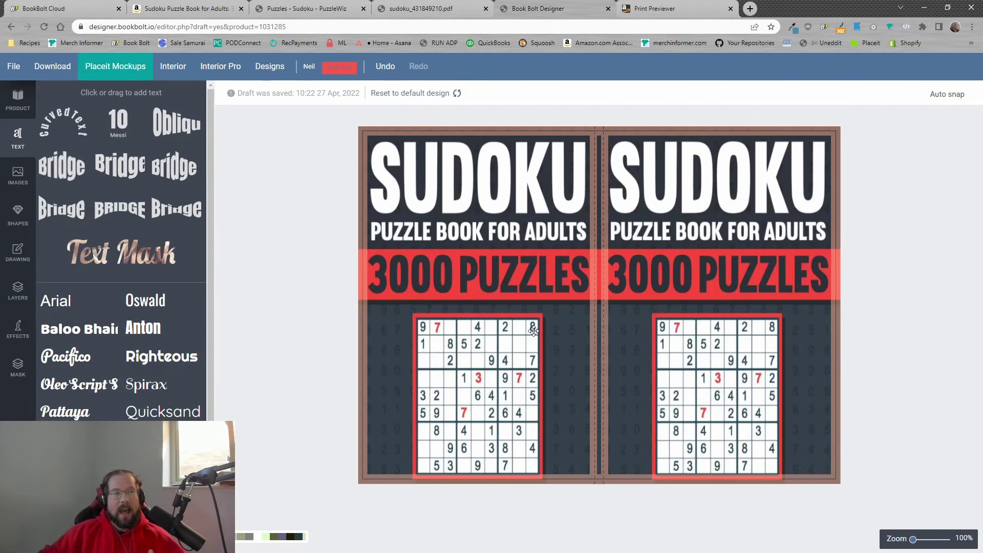